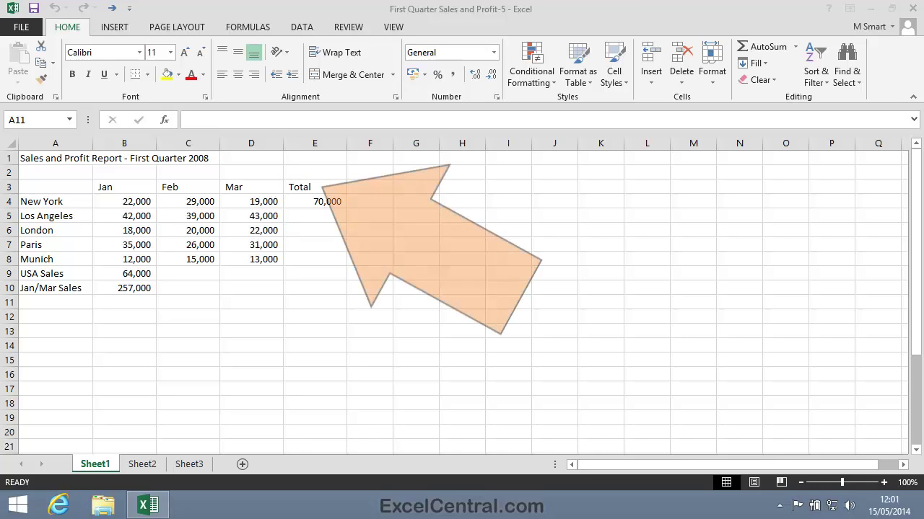
# Step: Clear the Total heading and the New York total from cells E3:E4
pyautogui.hotkey('alt', 'Tab')
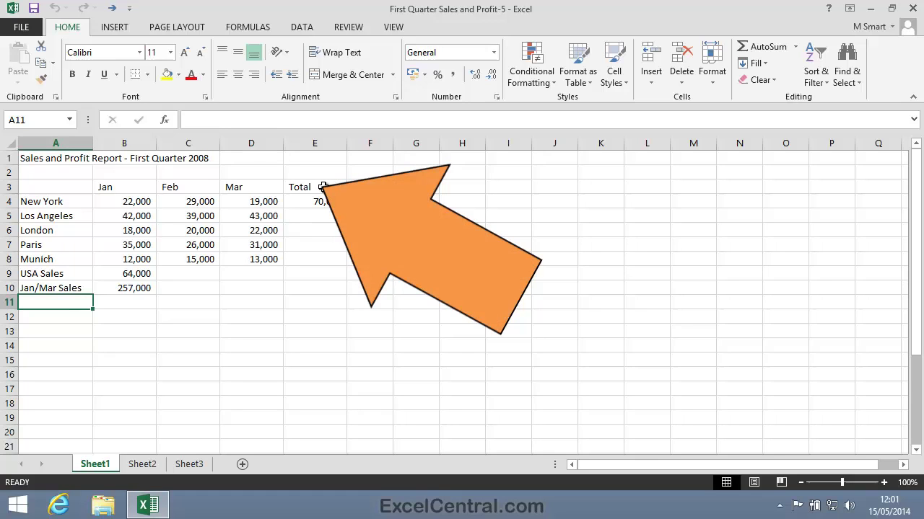
pyautogui.moveTo(322, 187); pyautogui.dragTo(326, 204)
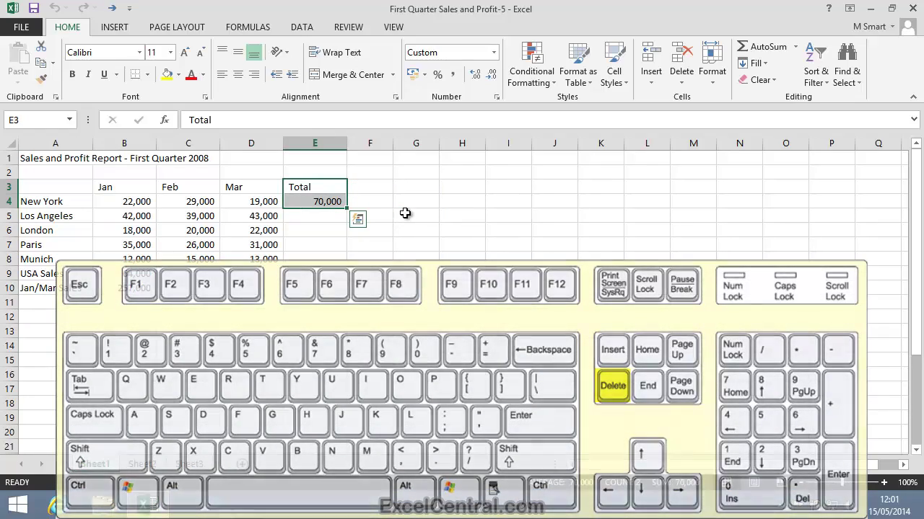
pyautogui.press('Delete')
# Step: Enter the column heading Average in cell E3
pyautogui.click(324, 185)
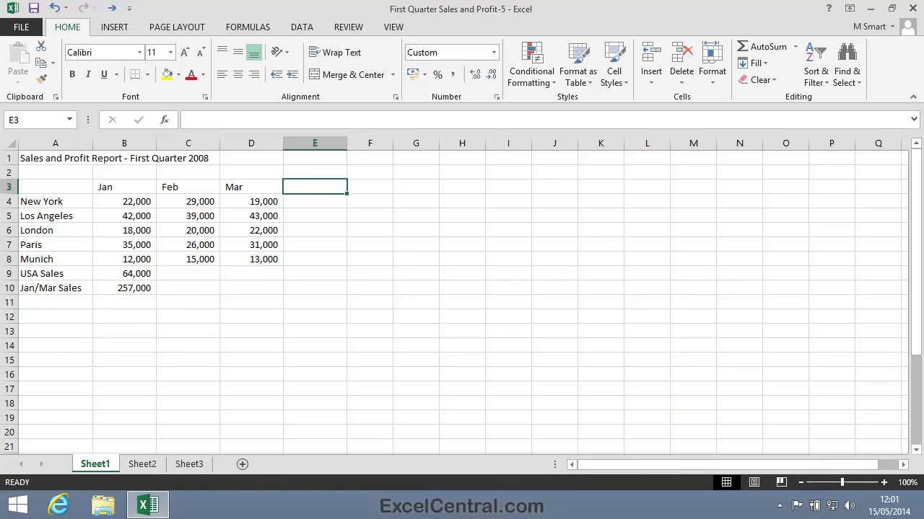
pyautogui.write('Average')
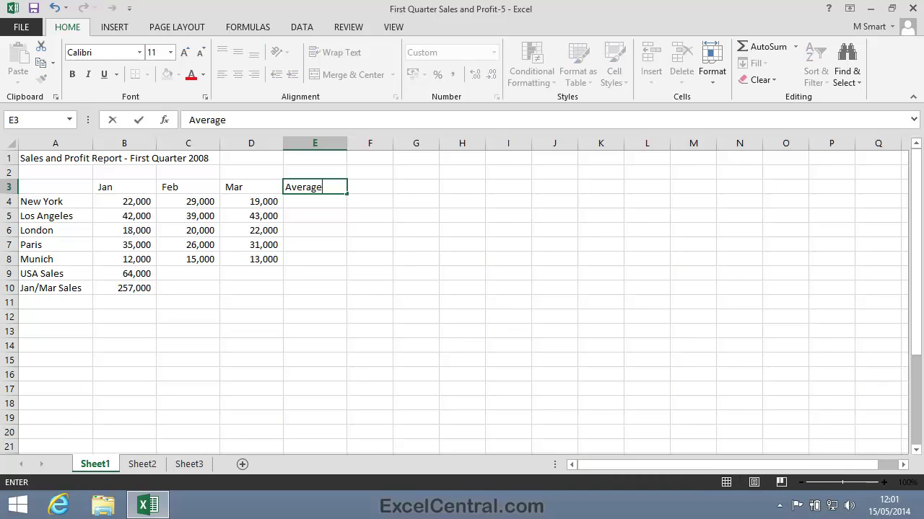
pyautogui.press('Return')
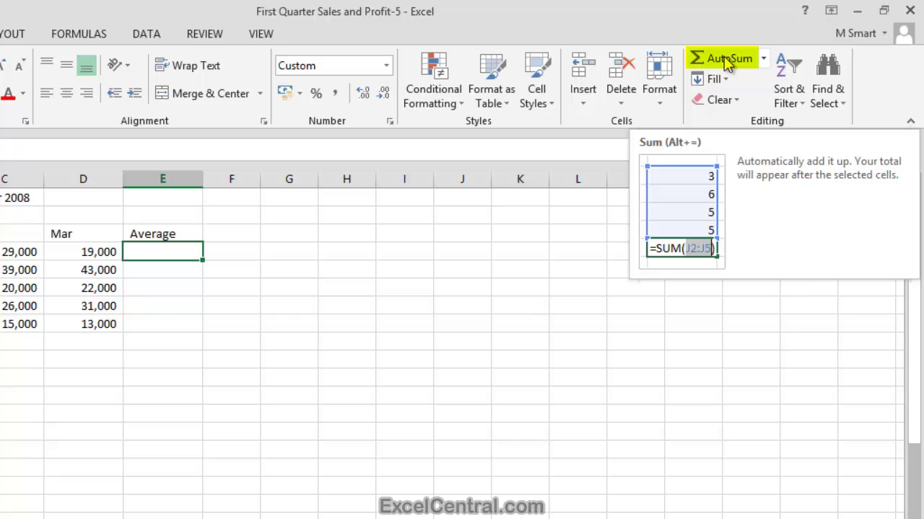
# Step: Insert an AutoSum Average formula in cell E4 for New York's January to March sales, =AVERAGE(B4:D4)
pyautogui.click(765, 60)
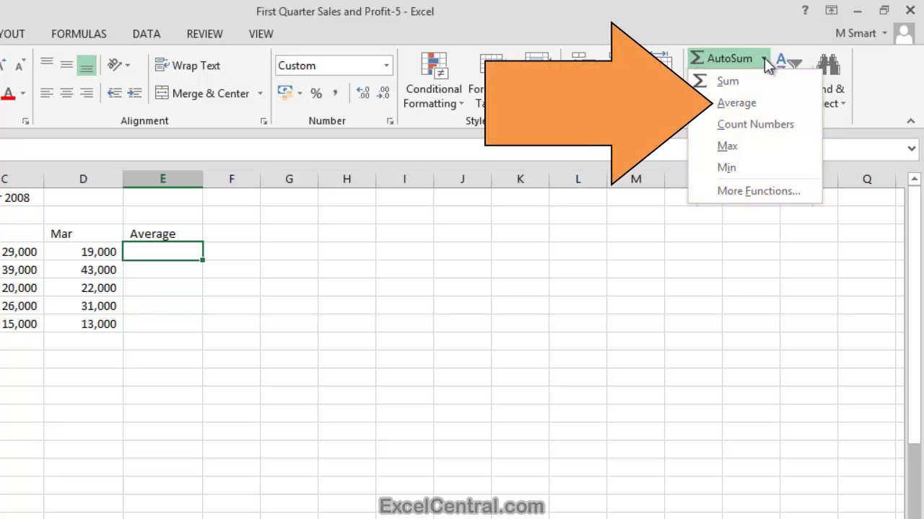
pyautogui.click(745, 103)
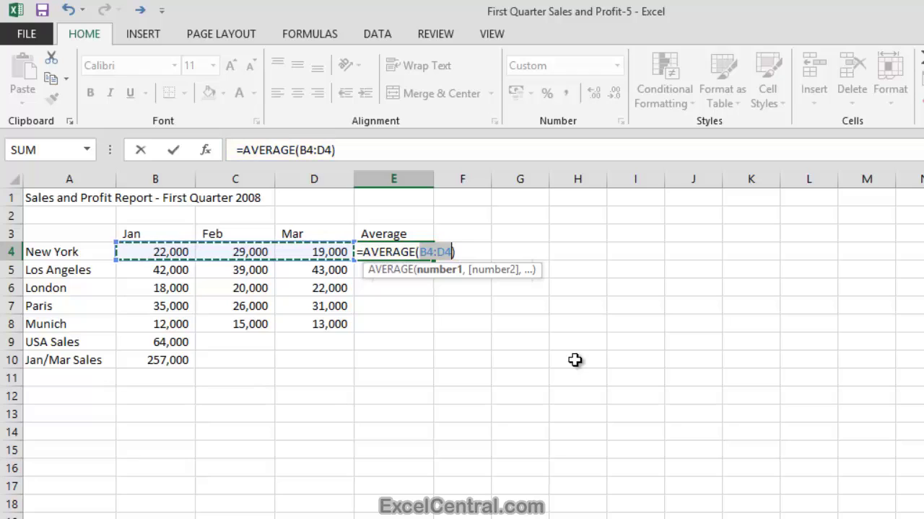
pyautogui.press('Return')
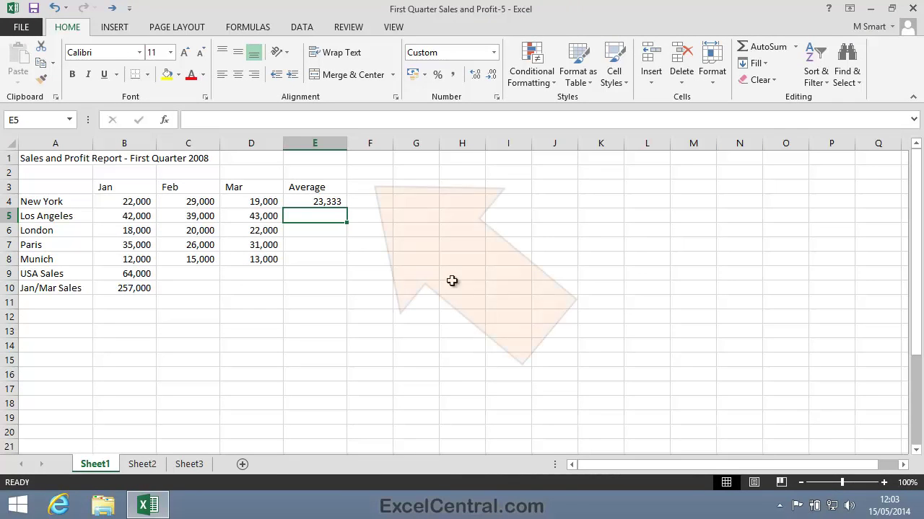
# Step: Enter the column heading Maximum in cell F3
pyautogui.click(360, 186)
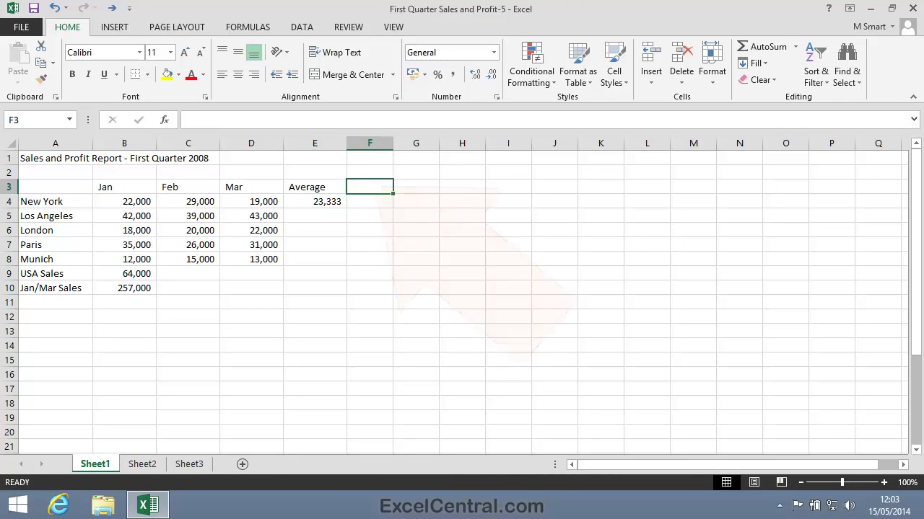
pyautogui.write('Ma')
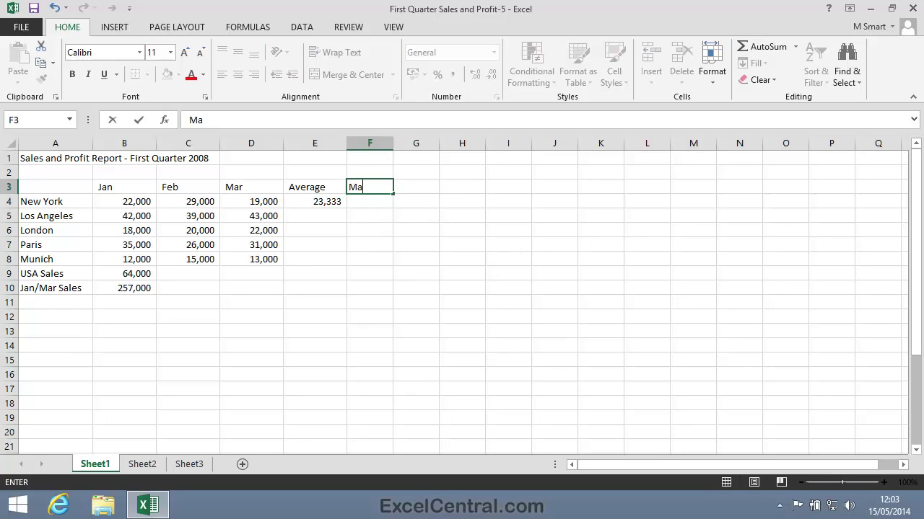
pyautogui.write('ximum')
pyautogui.press('Return')
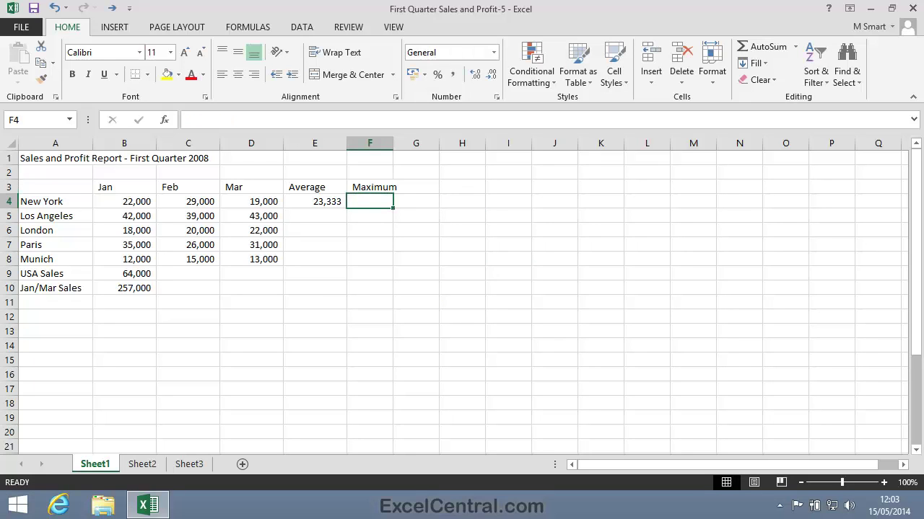
# Step: Insert an AutoSum Max formula in cell F4 for New York, with its range restricted to the monthly sales B4:D4
pyautogui.click(797, 47)
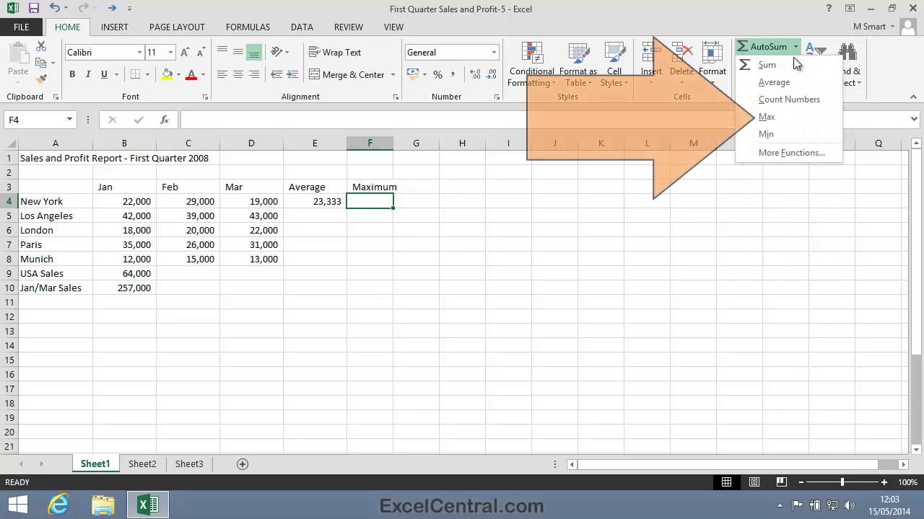
pyautogui.click(787, 117)
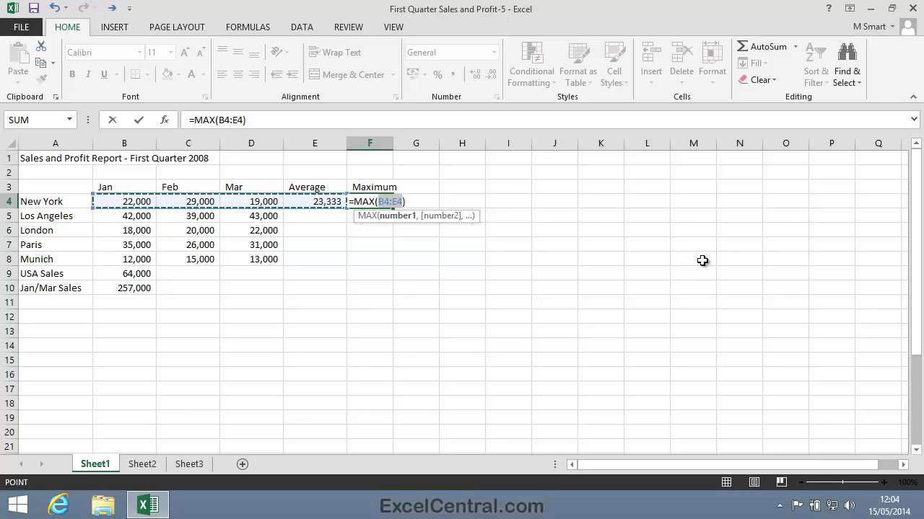
pyautogui.moveTo(111, 201); pyautogui.dragTo(259, 202)
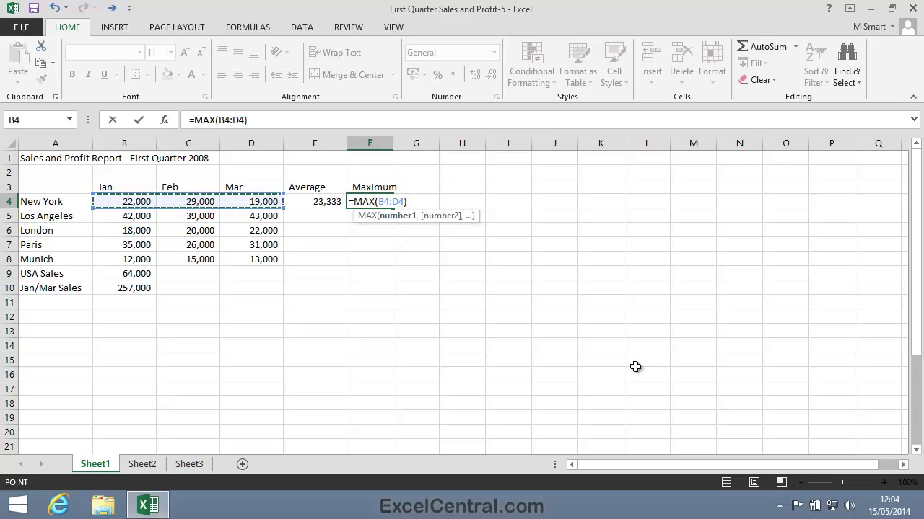
pyautogui.press('Return')
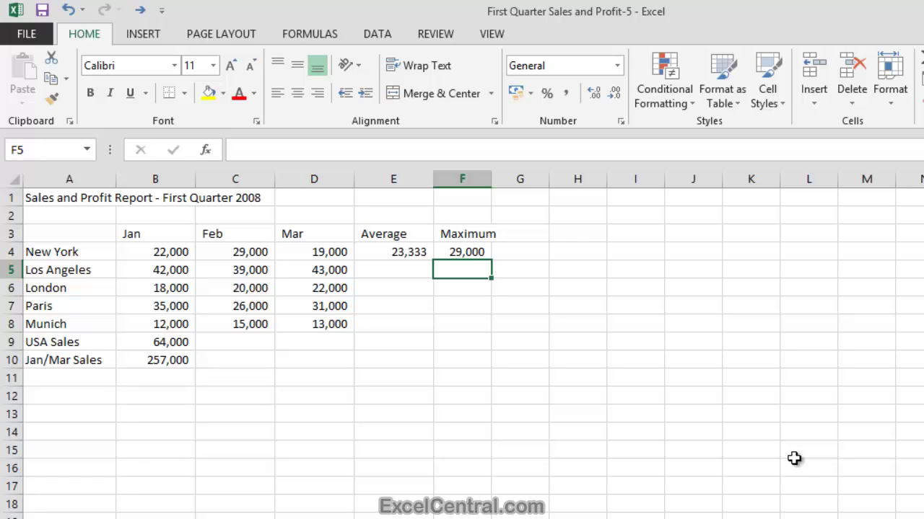
# Step: Change the USA Sales label in cell A9 to Sales
pyautogui.click(78, 344)
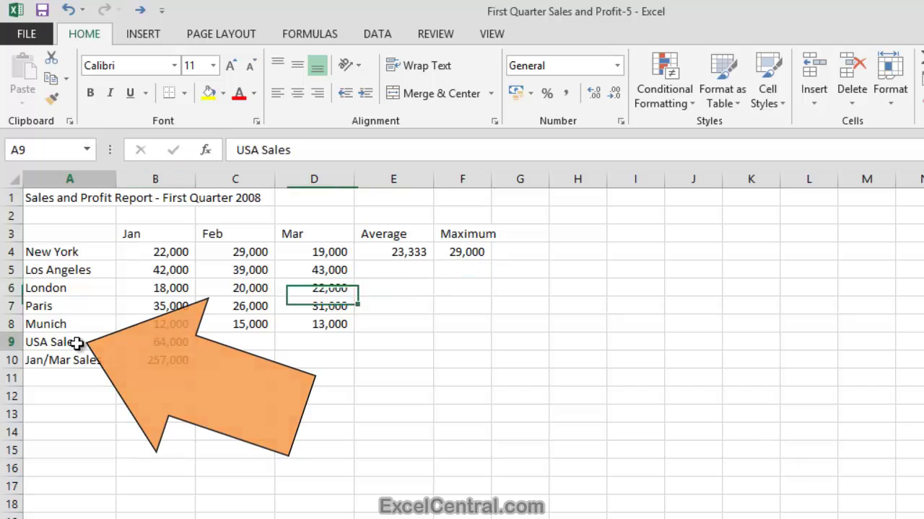
pyautogui.write('Sales')
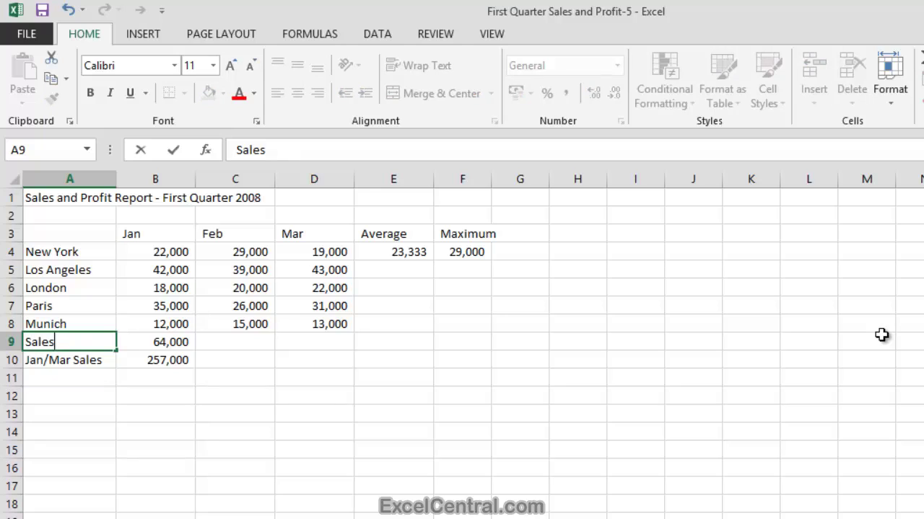
pyautogui.press('Tab')
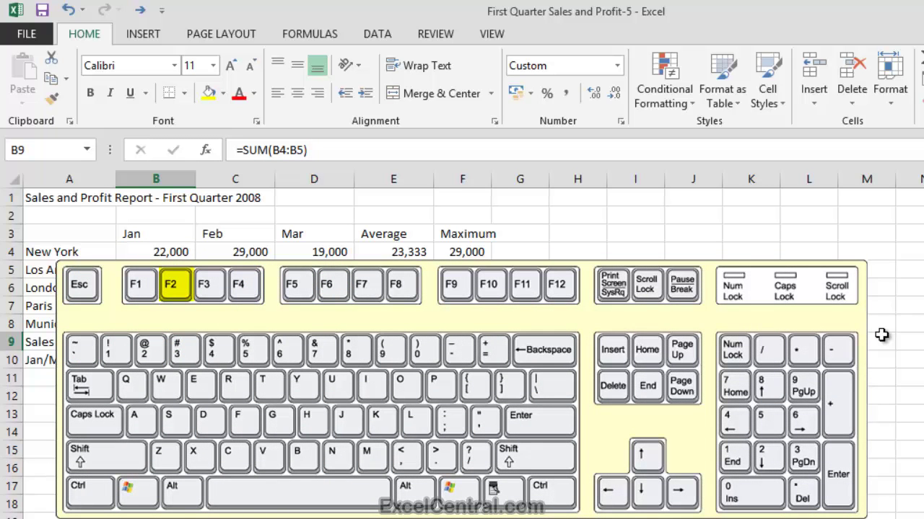
# Step: Extend the SUM range in cell B9 to B4:B8 so that it covers all five cities
pyautogui.press('F2')
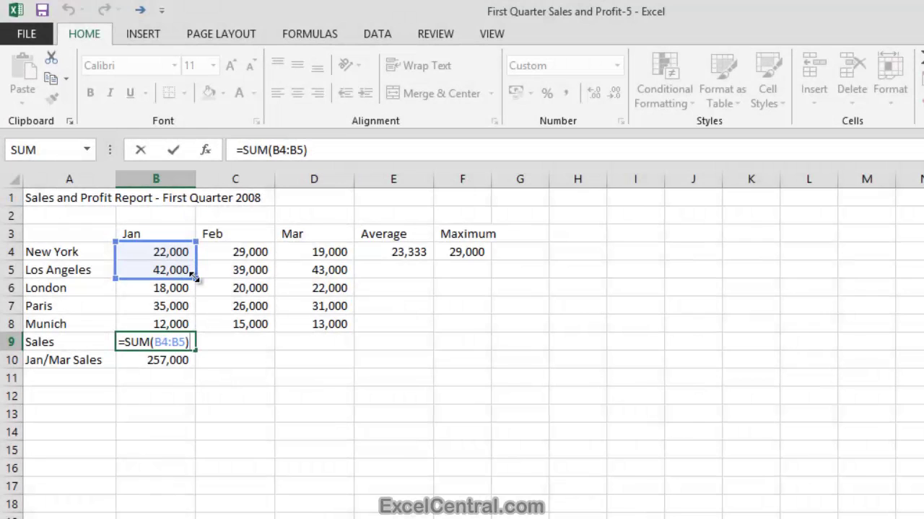
pyautogui.moveTo(193, 274); pyautogui.dragTo(197, 330)
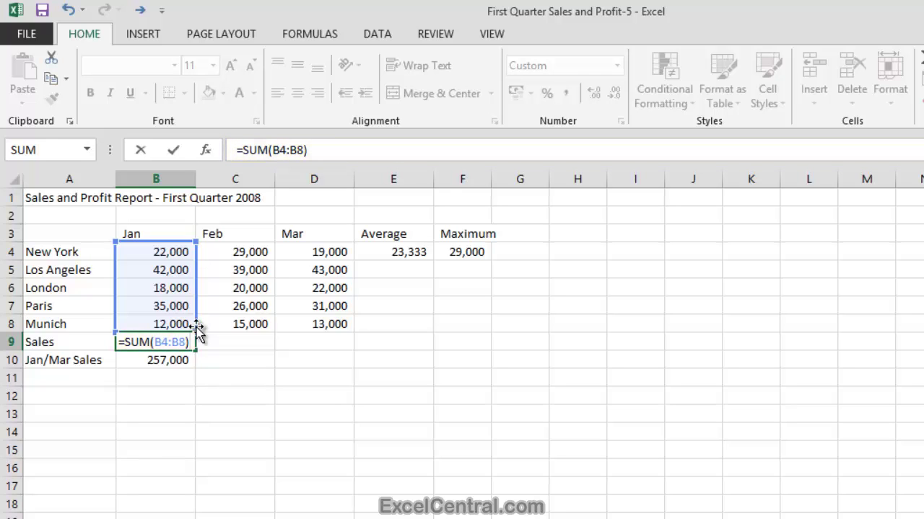
pyautogui.press('Return')
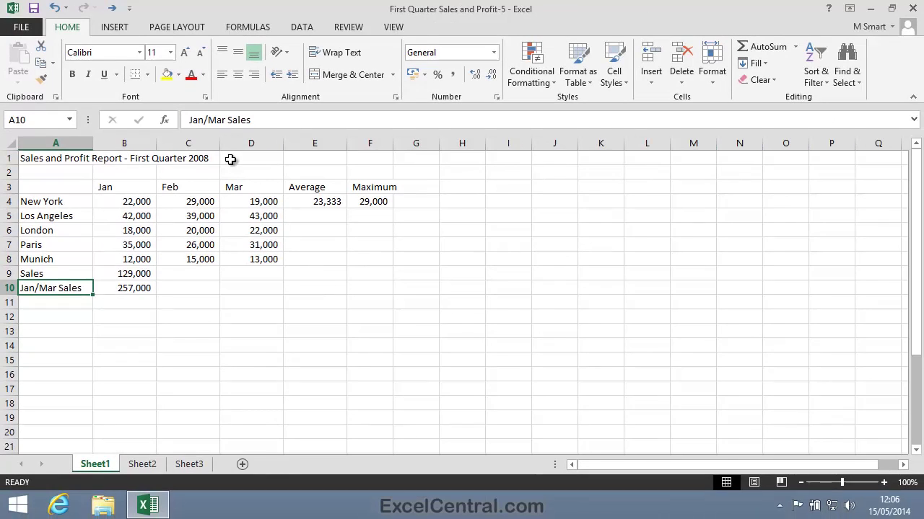
# Step: Save the workbook as First Quarter Sales and Profit-6 in the Excel 2013 Essential Skills folder
pyautogui.click(24, 26)
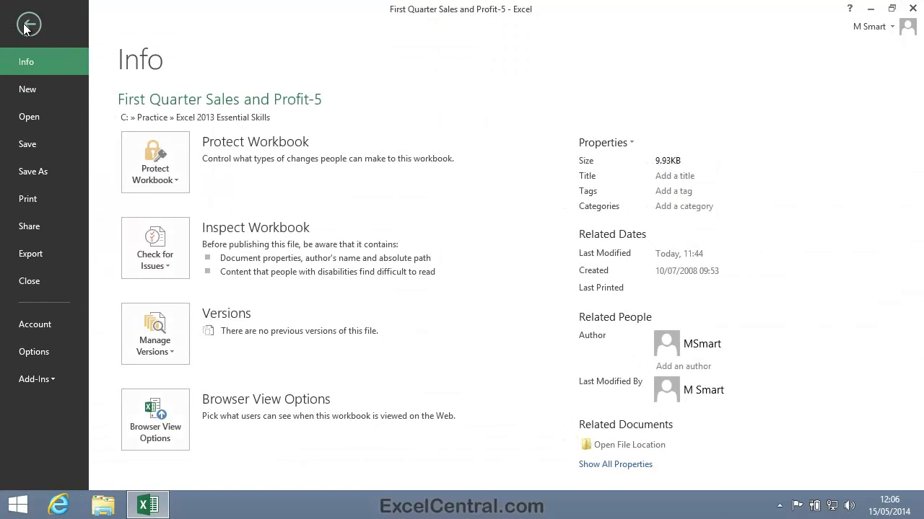
pyautogui.click(41, 173)
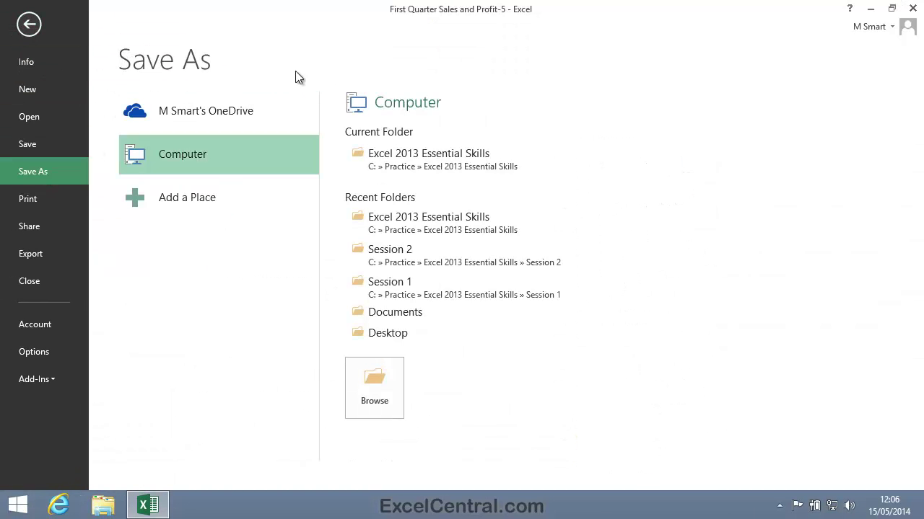
pyautogui.click(266, 148)
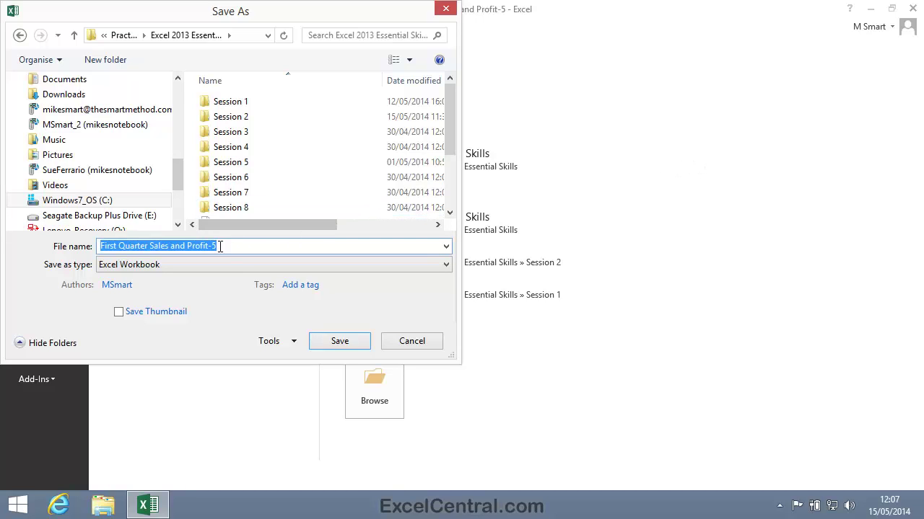
pyautogui.press('End')
pyautogui.press('BackSpace')
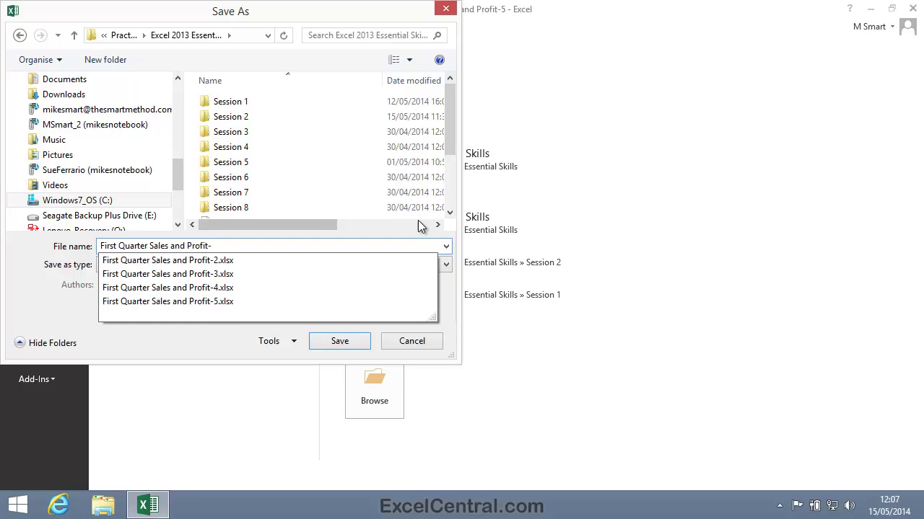
pyautogui.write('6')
pyautogui.click(340, 342)
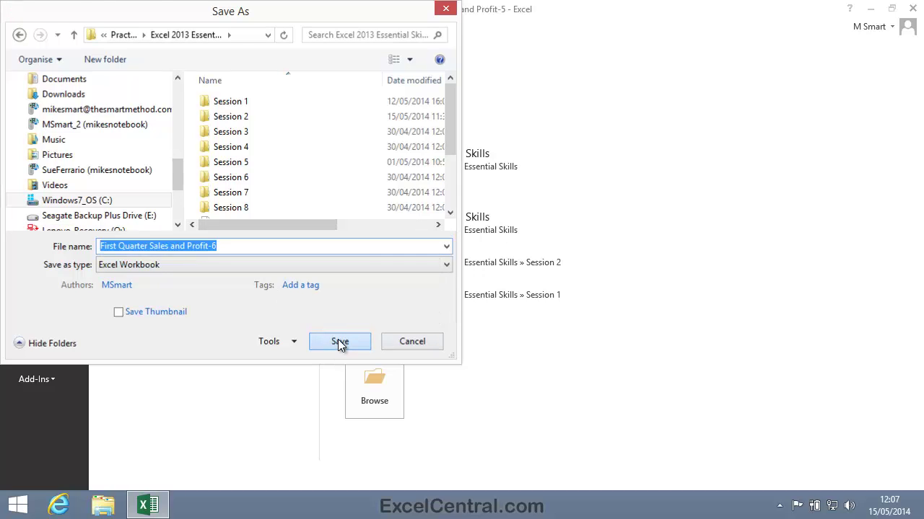